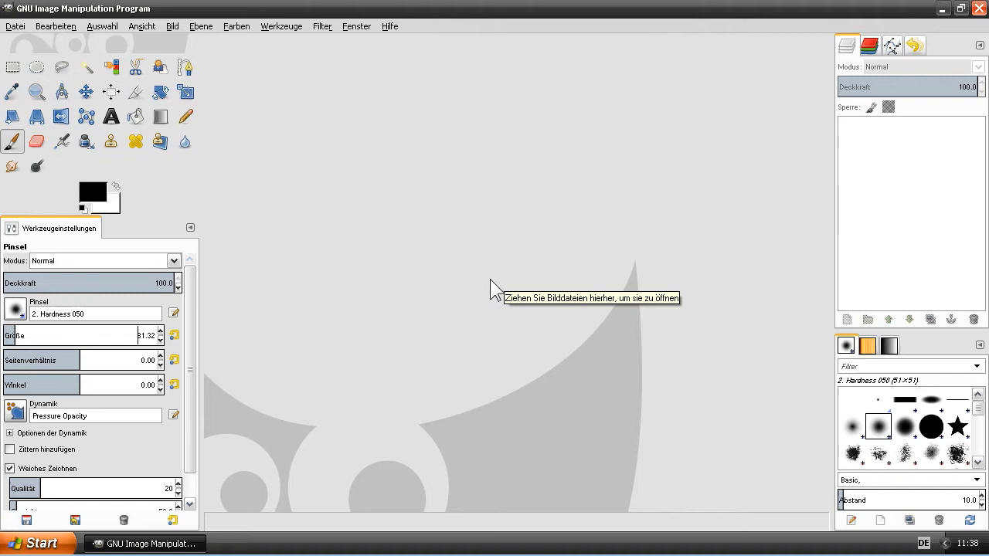
# Step: Create a new blank white 640 × 400 px image via Datei > Neu
pyautogui.click(20, 26)
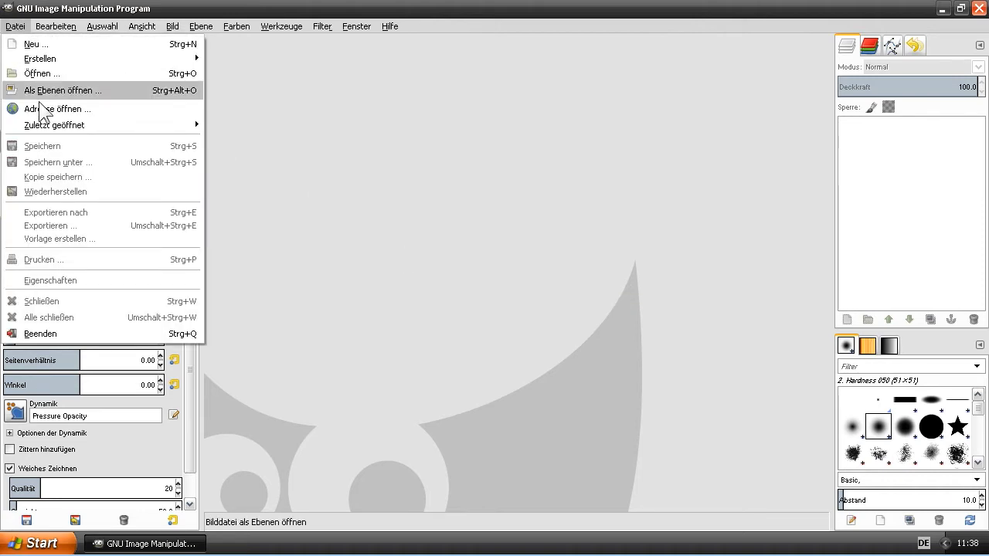
pyautogui.click(47, 45)
pyautogui.click(189, 186)
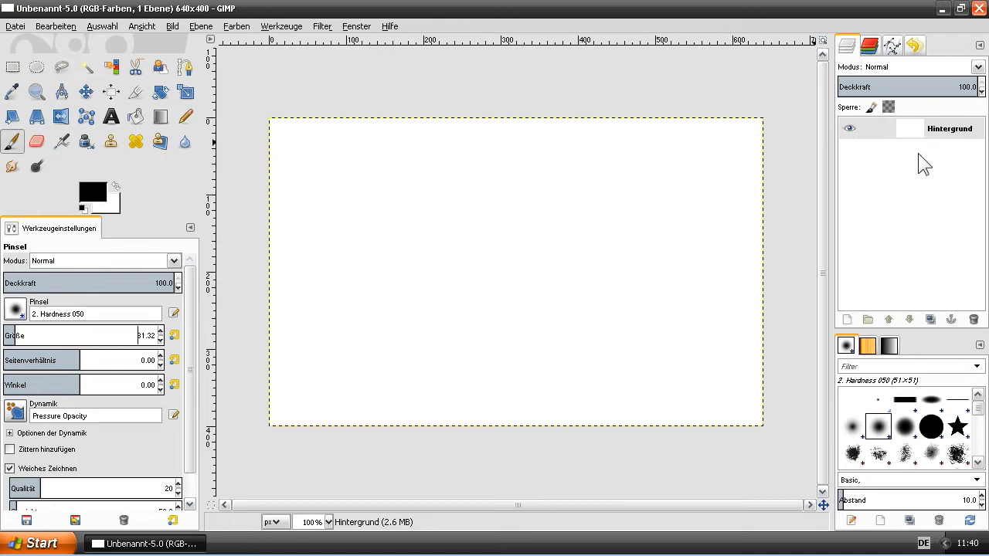
# Step: Add a transparent layer named Ebene 1 above the Hintergrund layer
pyautogui.click(908, 206)
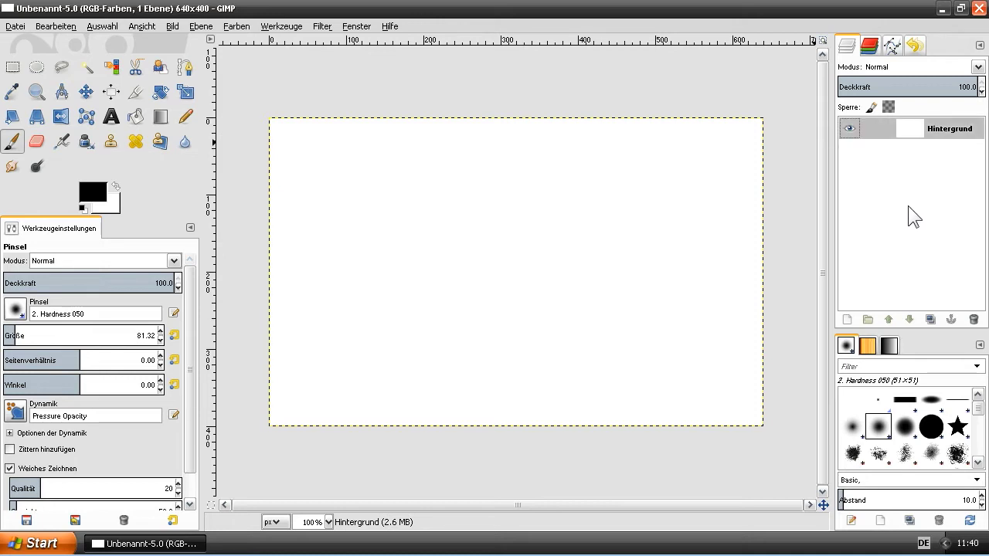
pyautogui.click(846, 320)
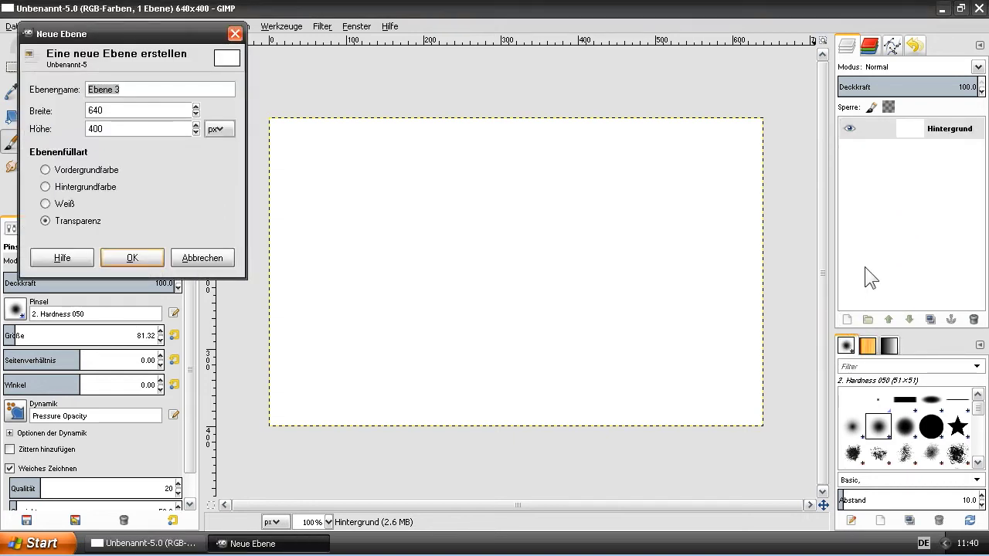
pyautogui.click(135, 91)
pyautogui.press('Return')
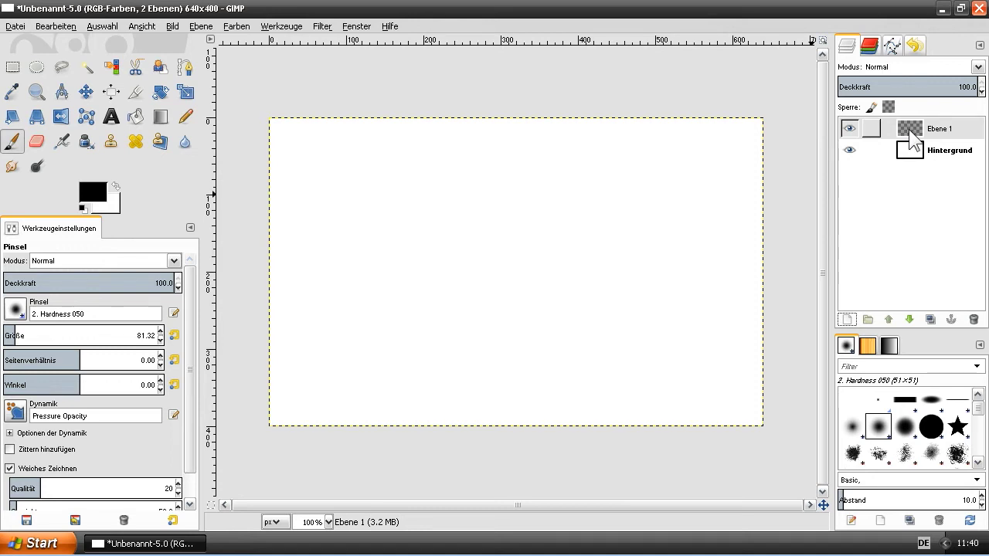
# Step: Paint a soft black dot on Ebene 1 with two paintbrush dabs
pyautogui.click(963, 132)
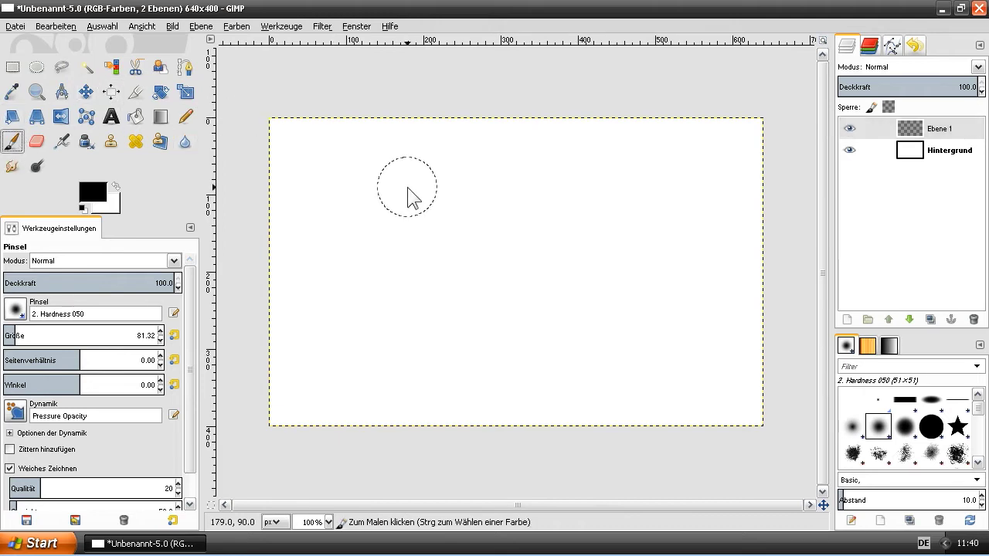
pyautogui.click(366, 192)
pyautogui.click(368, 195)
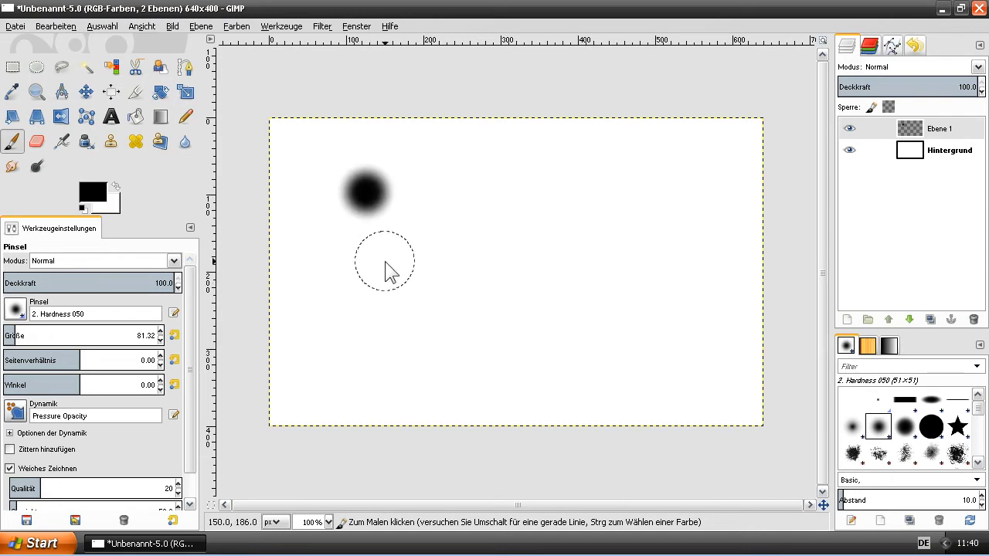
# Step: Drag the black dot around with the Move tool, returning it to the upper left
pyautogui.click(87, 92)
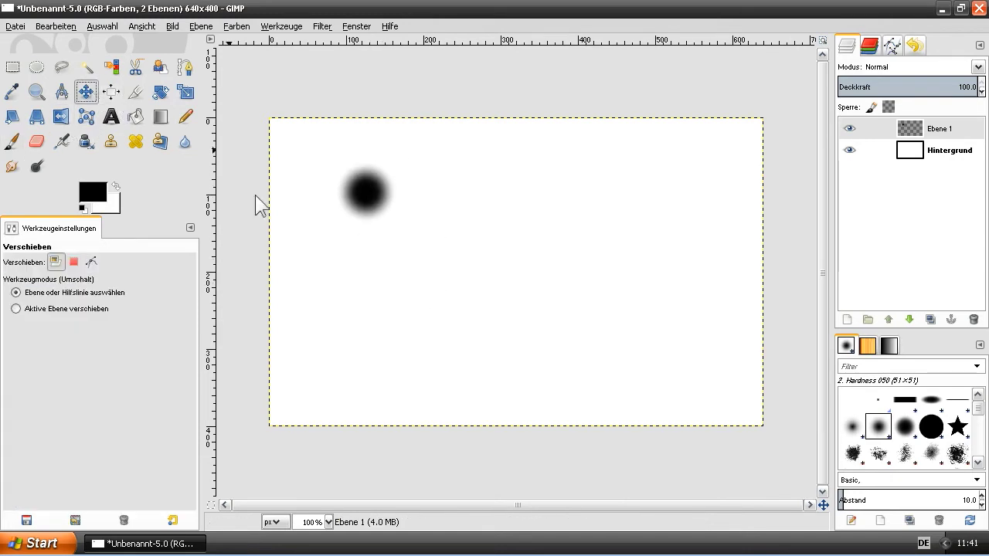
pyautogui.moveTo(372, 202); pyautogui.dragTo(451, 240)
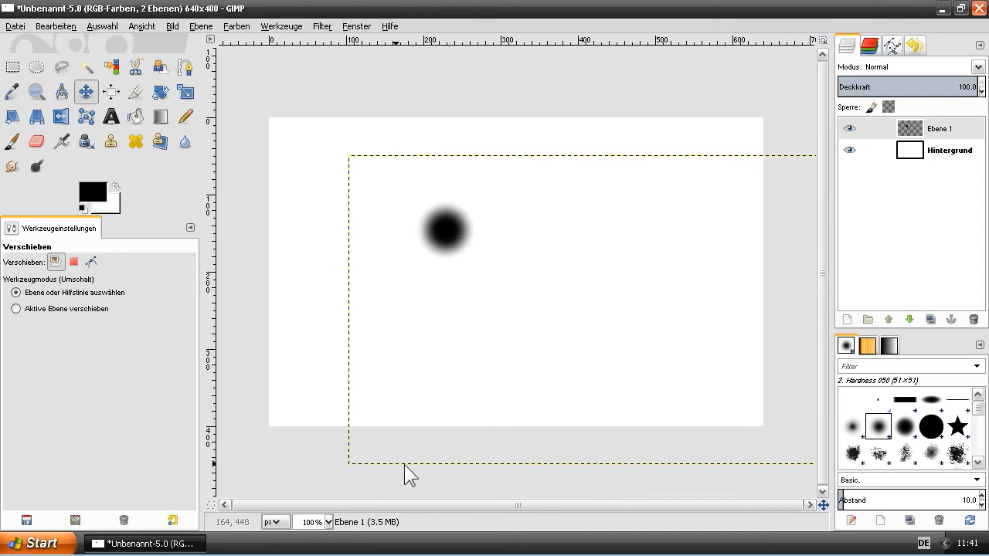
pyautogui.moveTo(447, 226)
pyautogui.mouseDown()
pyautogui.moveTo(532, 220)
pyautogui.moveTo(351, 290)
pyautogui.moveTo(366, 348)
pyautogui.moveTo(627, 346)
pyautogui.moveTo(586, 242)
pyautogui.mouseUp()
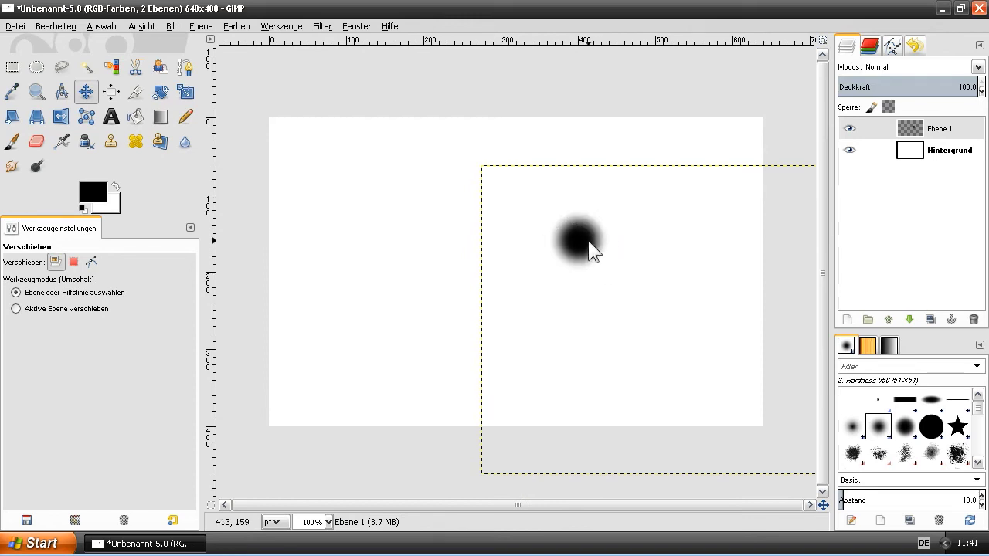
pyautogui.moveTo(580, 246); pyautogui.dragTo(366, 198)
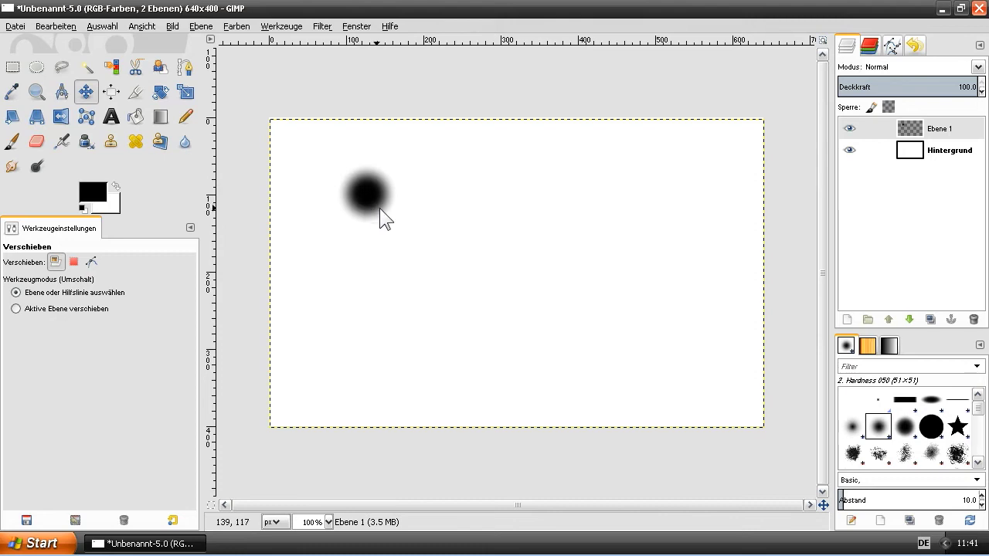
# Step: Add a new transparent layer named Ebene 2
pyautogui.click(847, 321)
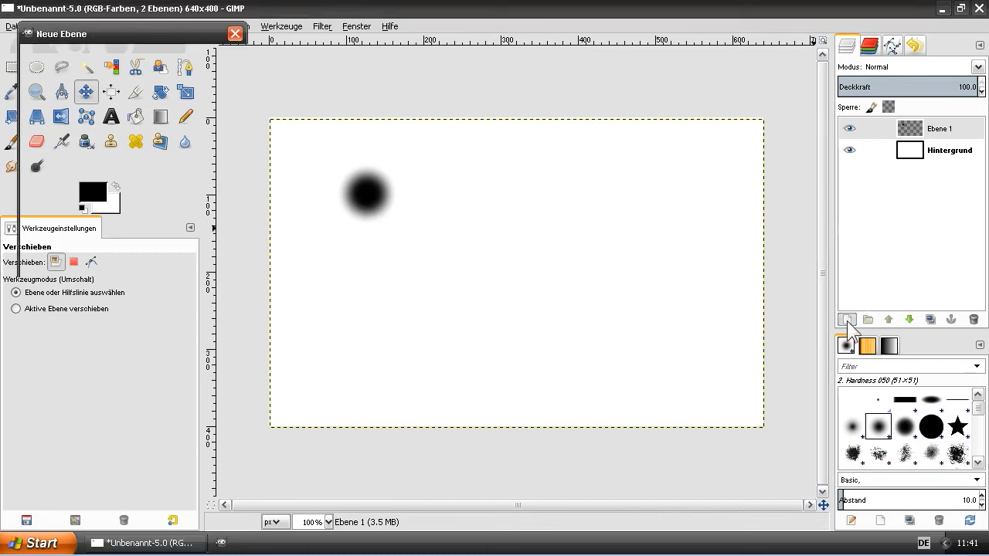
pyautogui.click(163, 92)
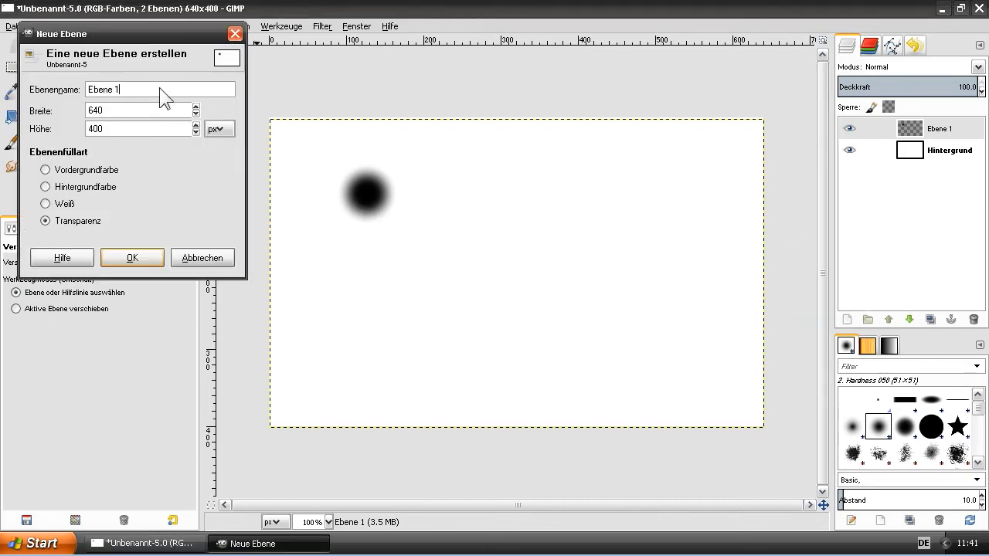
pyautogui.press('BackSpace')
pyautogui.write('2')
pyautogui.press('Return')
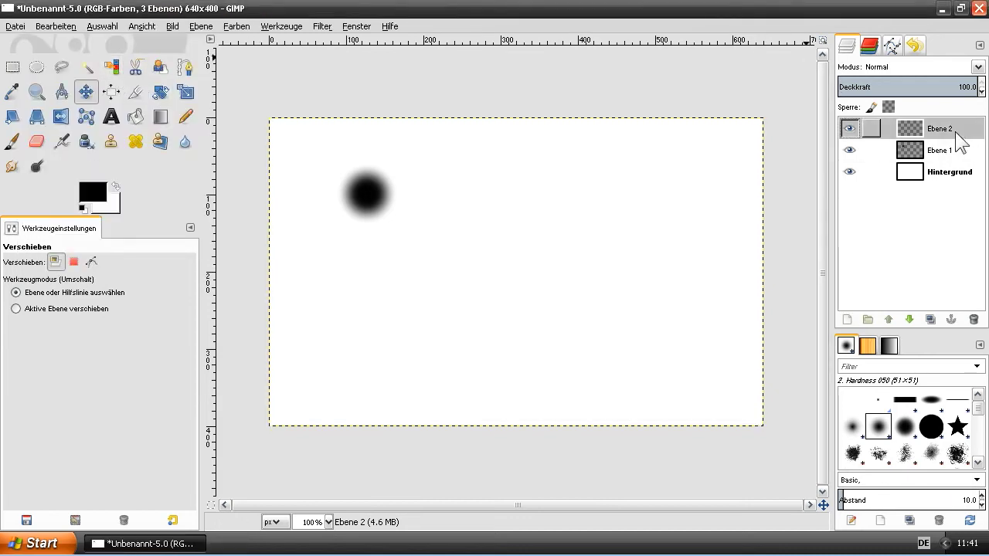
# Step: Paint a soft bright red (f61111) dot near the image centre on Ebene 2
pyautogui.click(11, 141)
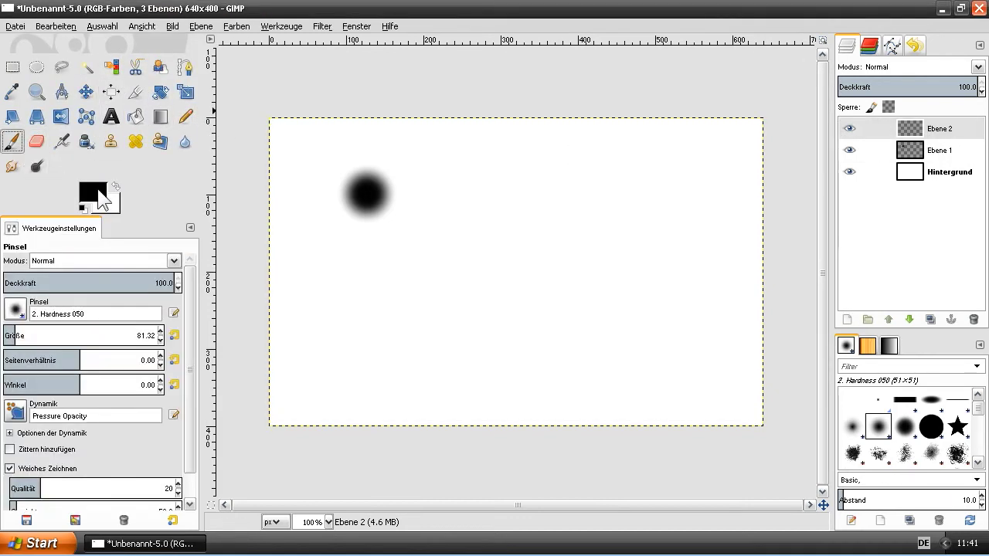
pyautogui.click(101, 200)
pyautogui.moveTo(99, 199); pyautogui.dragTo(126, 141)
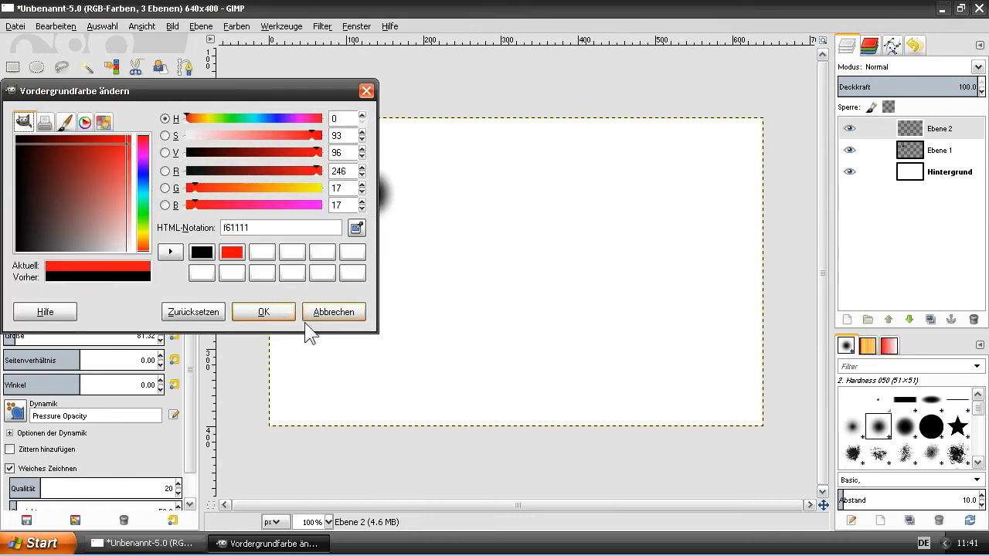
pyautogui.click(263, 312)
pyautogui.click(574, 274)
pyautogui.click(574, 274)
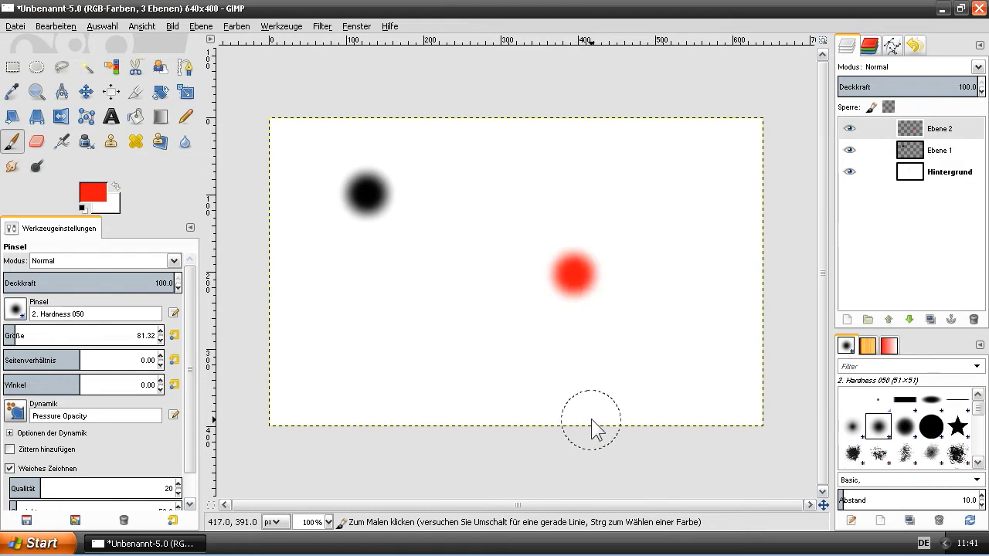
pyautogui.click(86, 92)
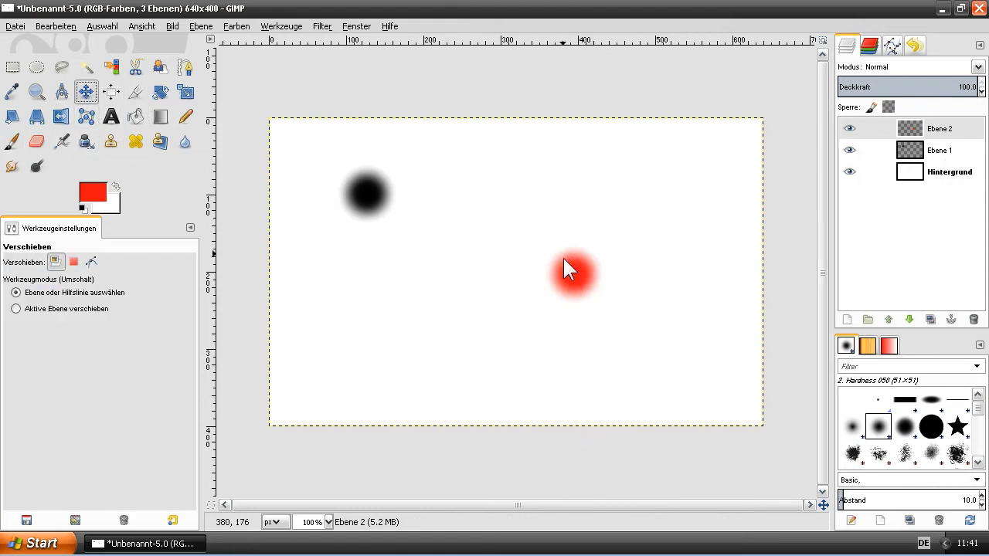
# Step: Move the red dot up-left and slide the black dot directly behind it
pyautogui.moveTo(573, 276); pyautogui.dragTo(503, 186)
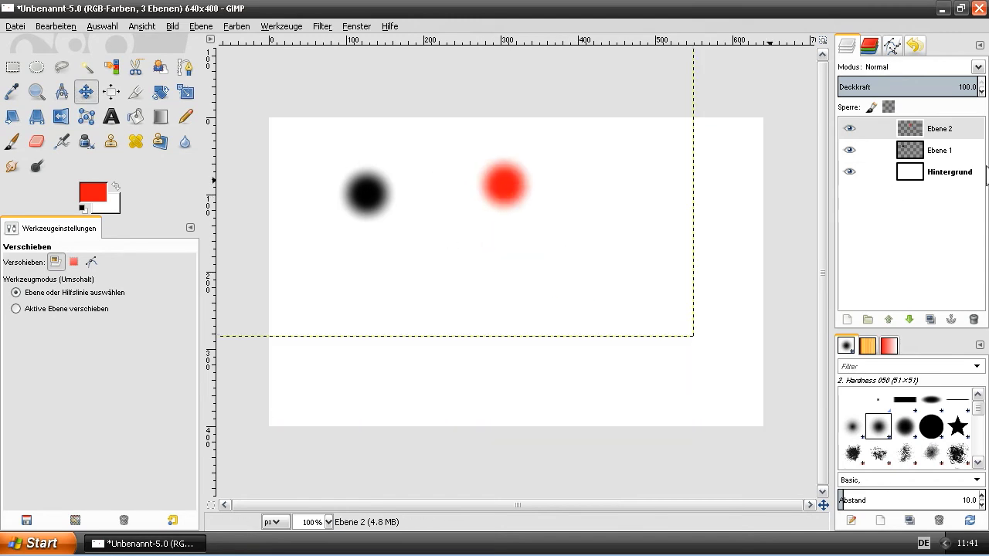
pyautogui.click(361, 190)
pyautogui.moveTo(369, 198)
pyautogui.mouseDown()
pyautogui.moveTo(500, 236)
pyautogui.moveTo(505, 190)
pyautogui.mouseUp()
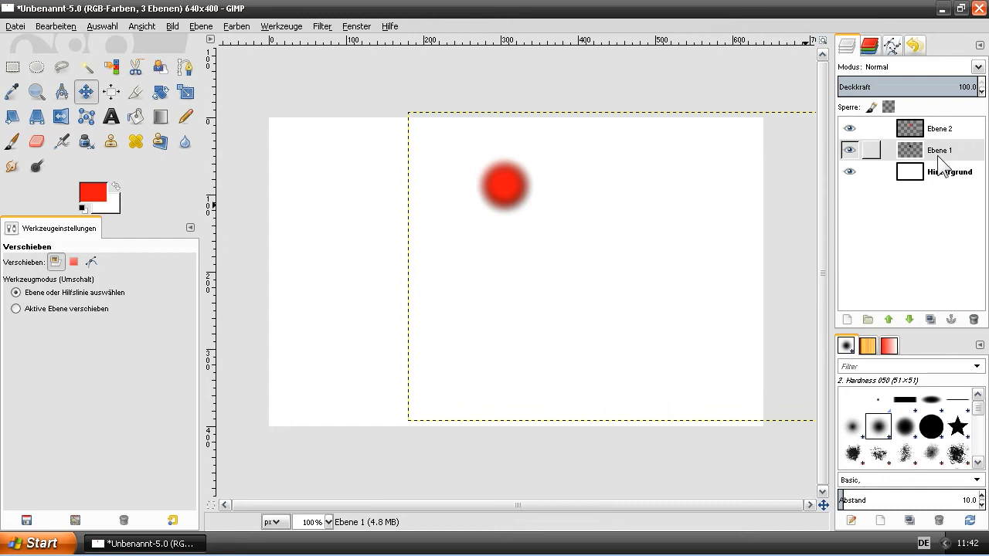
# Step: Keep Ebene 2 on top and shift the red dot right of the black dot
pyautogui.click(934, 128)
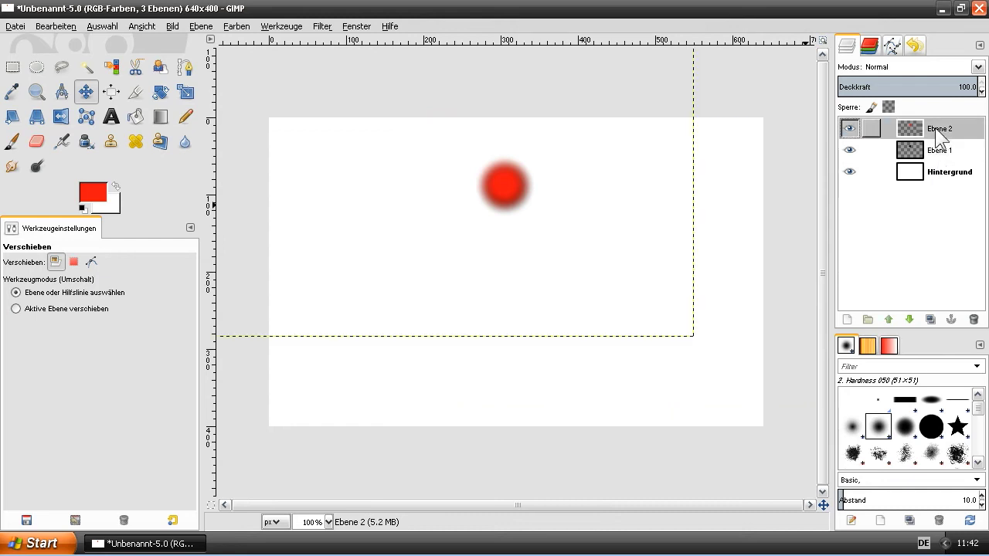
pyautogui.click(910, 319)
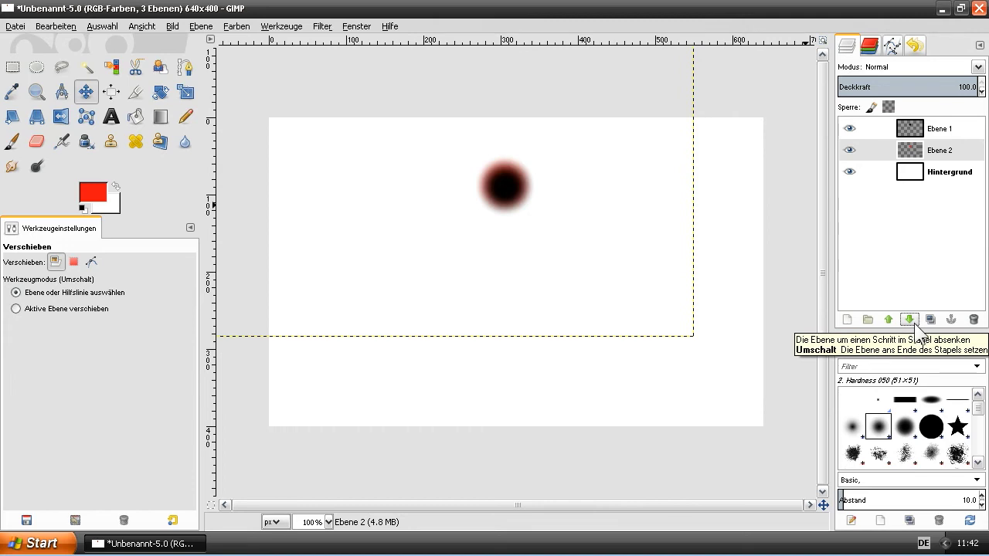
pyautogui.click(888, 320)
pyautogui.moveTo(503, 186); pyautogui.dragTo(622, 186)
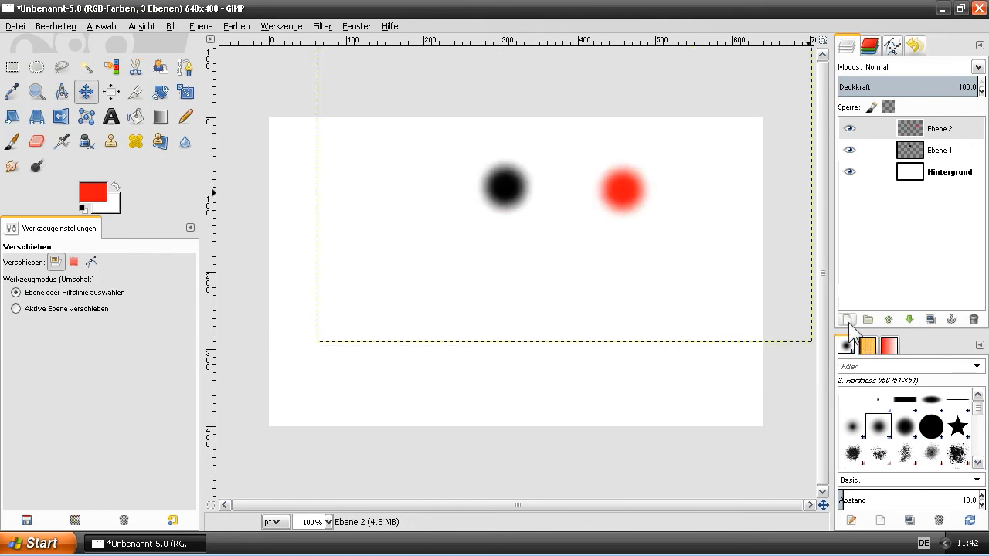
# Step: Add a new transparent layer named Ebene 3
pyautogui.click(846, 319)
pyautogui.click(182, 110)
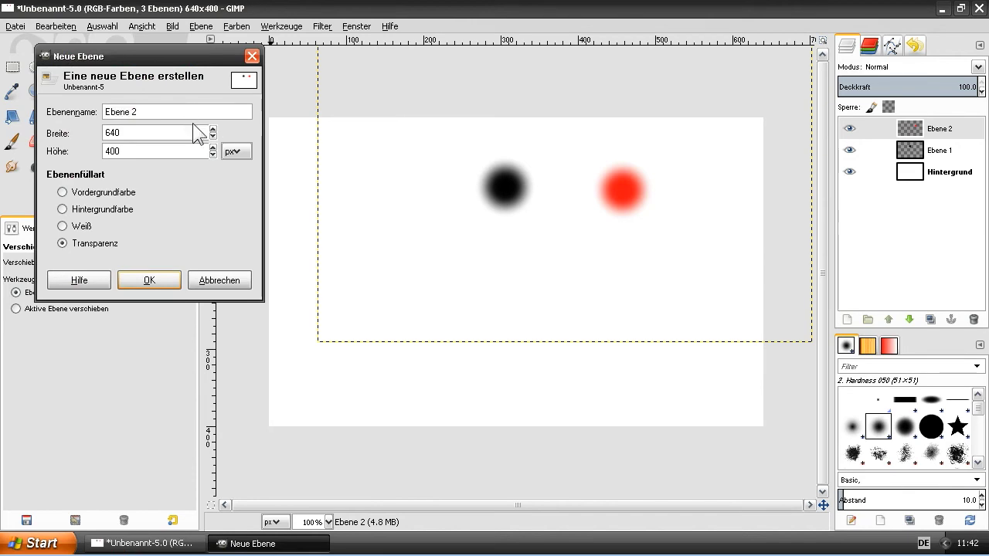
pyautogui.press('Return')
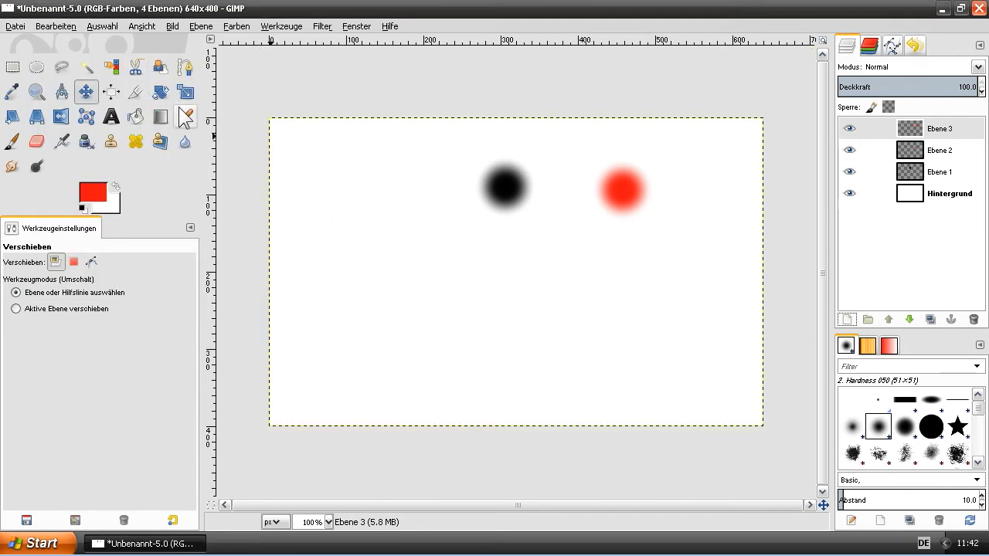
# Step: Paint a soft blue dot at the lower left on Ebene 3
pyautogui.click(12, 141)
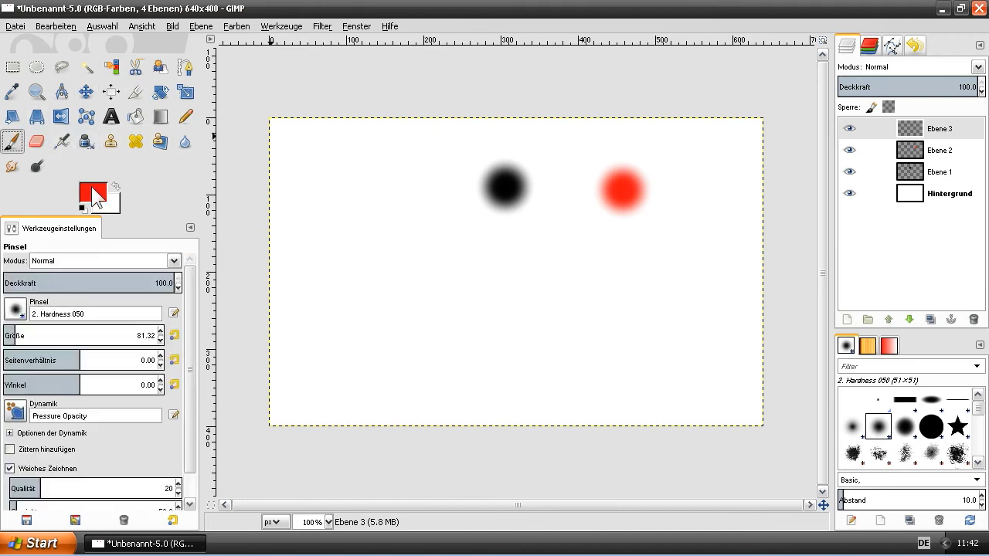
pyautogui.click(92, 192)
pyautogui.click(143, 171)
pyautogui.click(124, 143)
pyautogui.click(263, 312)
pyautogui.click(390, 331)
pyautogui.click(391, 331)
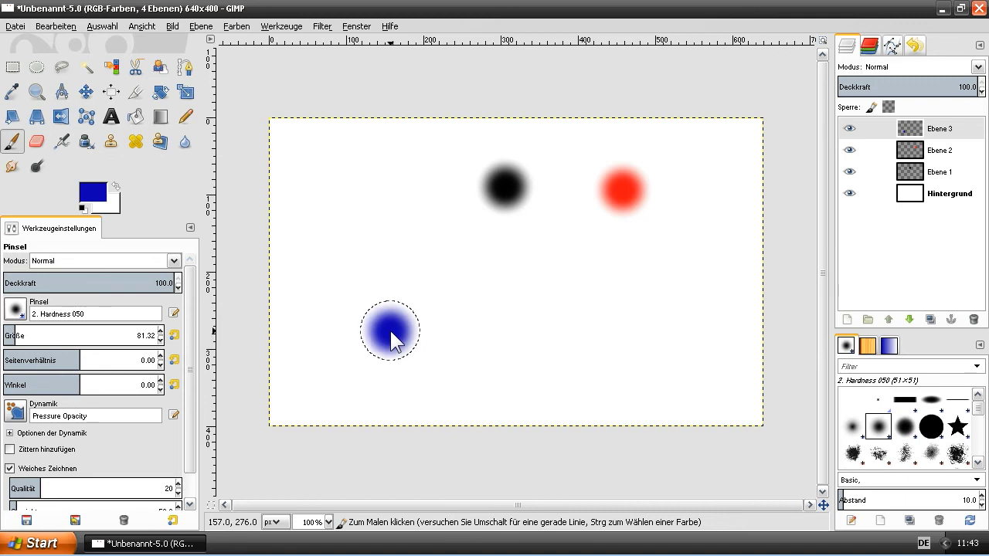
# Step: Drag the blue, red and black dots together into one overlapping cluster
pyautogui.press('m')
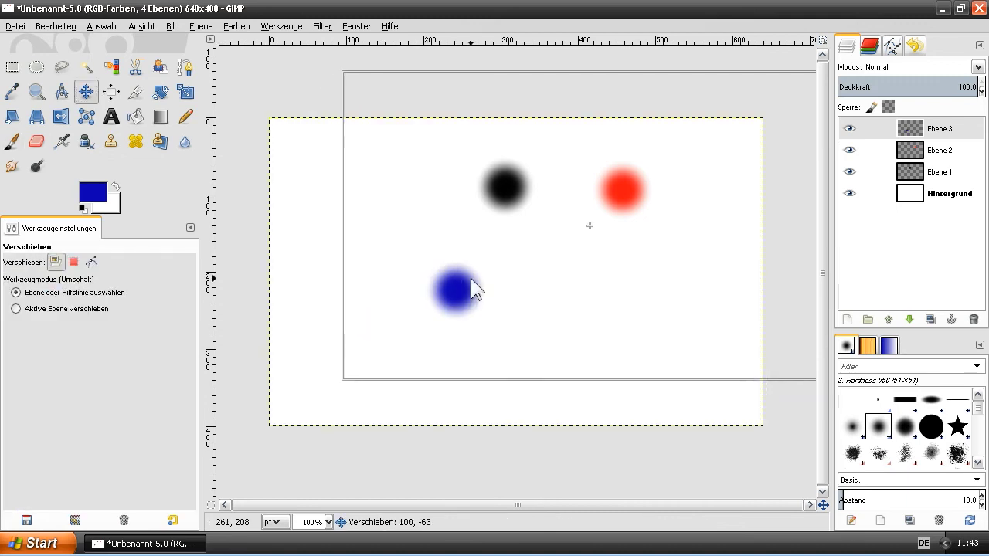
pyautogui.moveTo(393, 329); pyautogui.dragTo(470, 280)
pyautogui.moveTo(616, 184)
pyautogui.mouseDown()
pyautogui.moveTo(574, 228)
pyautogui.moveTo(494, 271)
pyautogui.mouseUp()
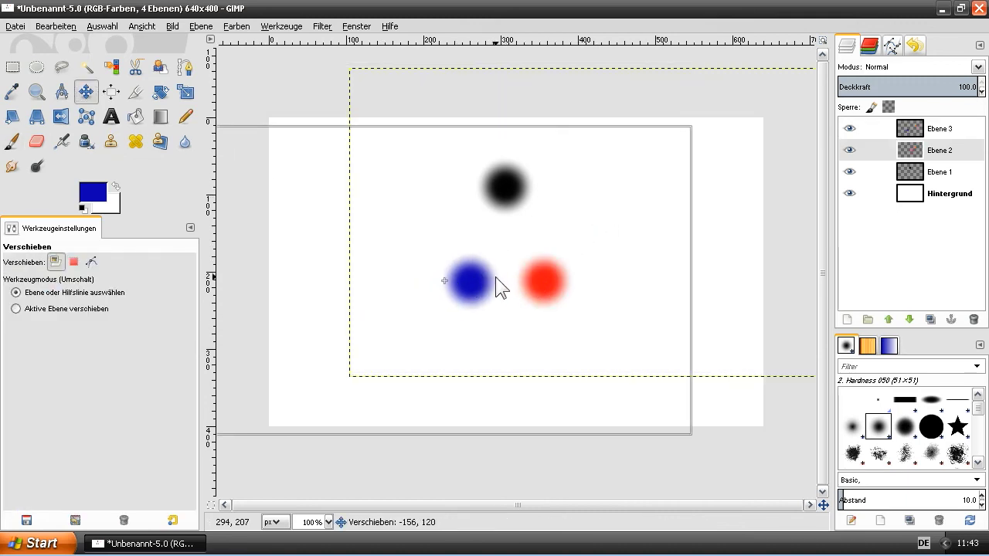
pyautogui.moveTo(496, 186)
pyautogui.mouseDown()
pyautogui.moveTo(475, 257)
pyautogui.moveTo(476, 275)
pyautogui.moveTo(499, 275)
pyautogui.mouseUp()
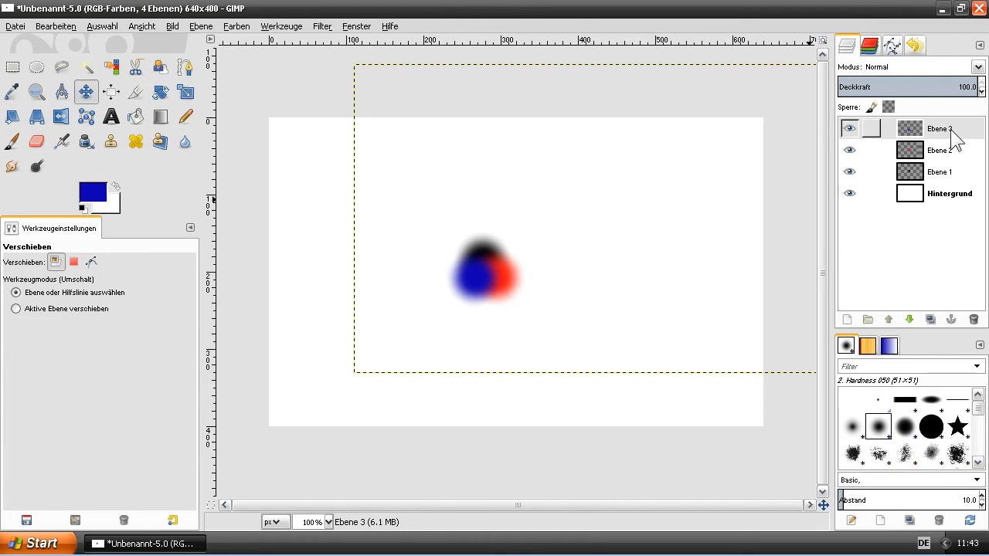
# Step: Cycle through the dot layers and nudge the red dot slightly
pyautogui.click(952, 150)
pyautogui.click(952, 172)
pyautogui.click(950, 129)
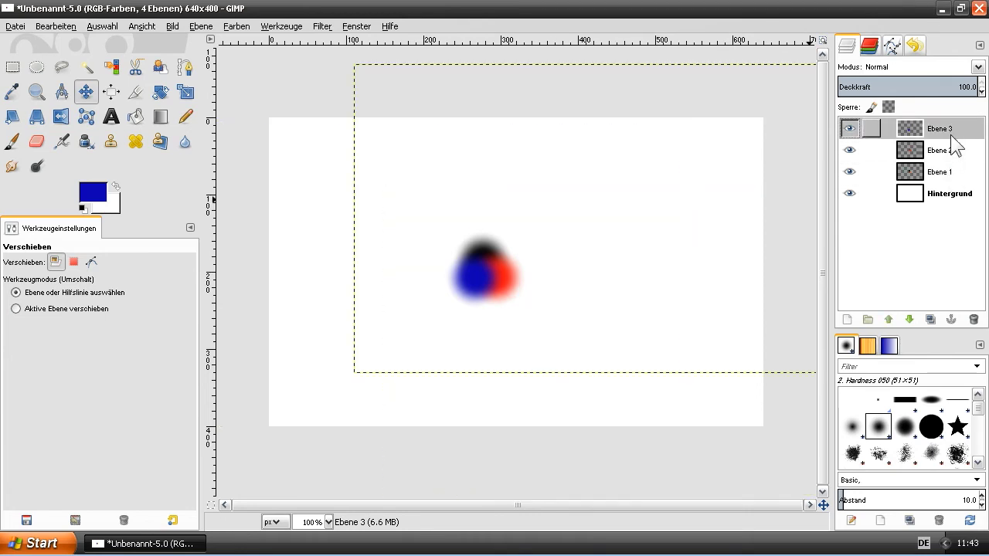
pyautogui.moveTo(509, 279)
pyautogui.mouseDown()
pyautogui.moveTo(617, 281)
pyautogui.moveTo(502, 273)
pyautogui.mouseUp()
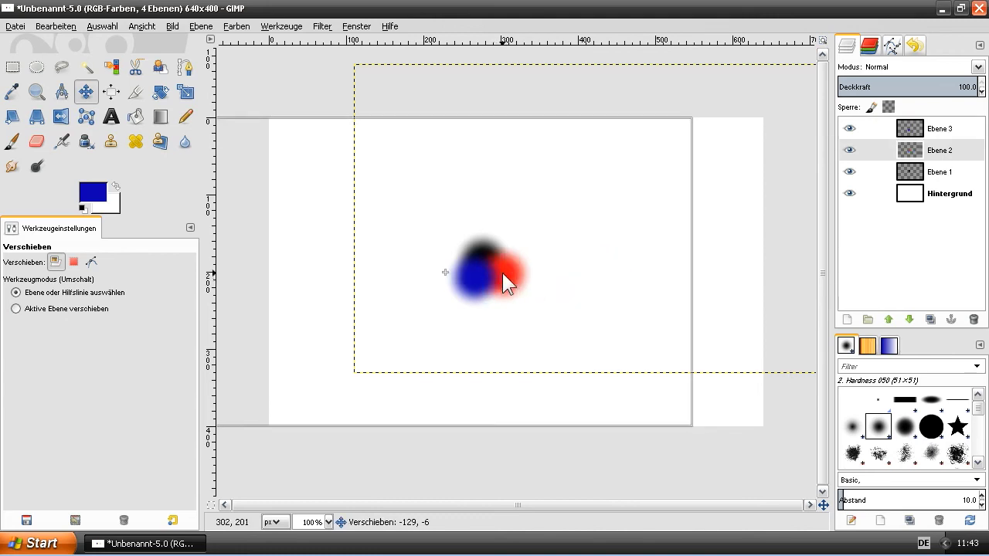
# Step: Lower the blue, red and black dot layers in turn to test stacking orders
pyautogui.click(946, 130)
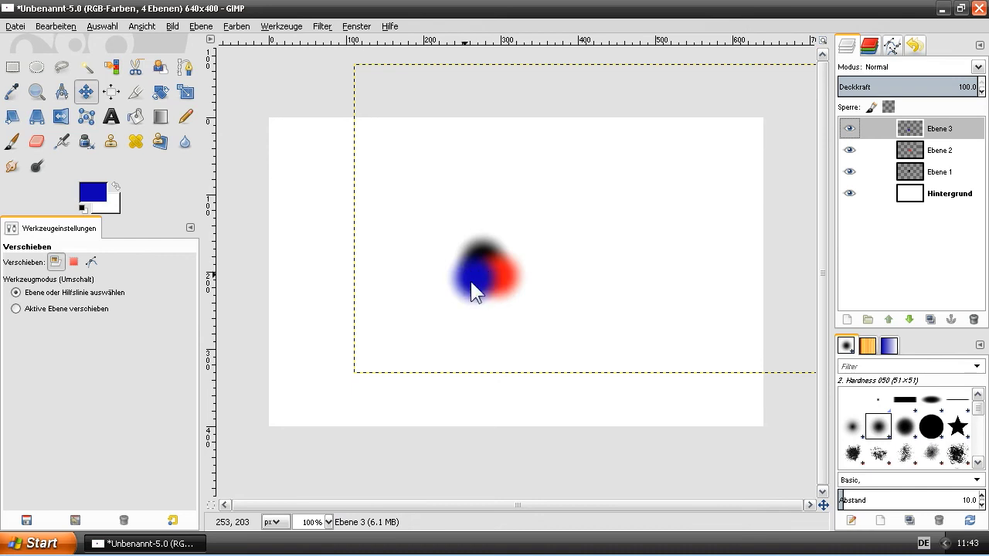
pyautogui.click(910, 319)
pyautogui.click(910, 319)
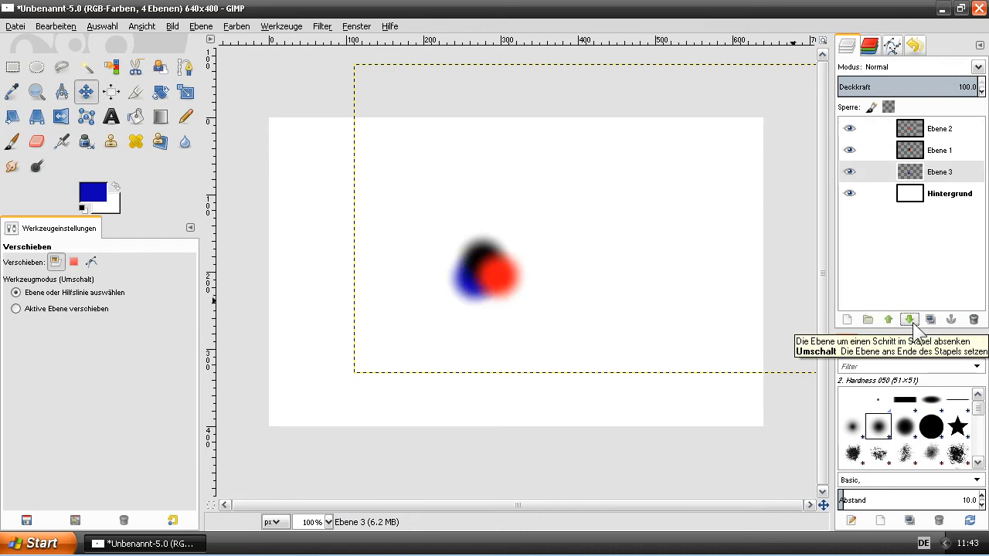
pyautogui.click(931, 133)
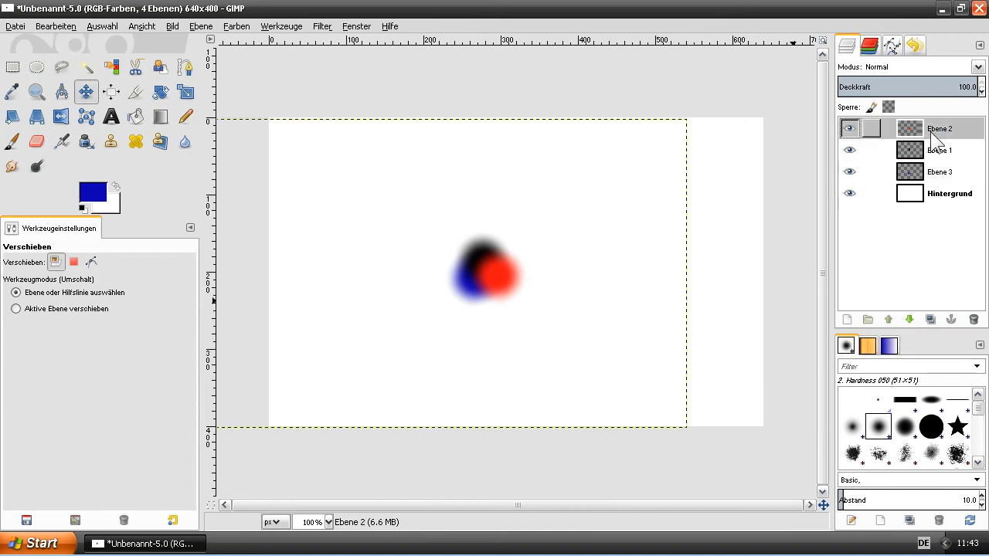
pyautogui.click(915, 321)
pyautogui.click(915, 321)
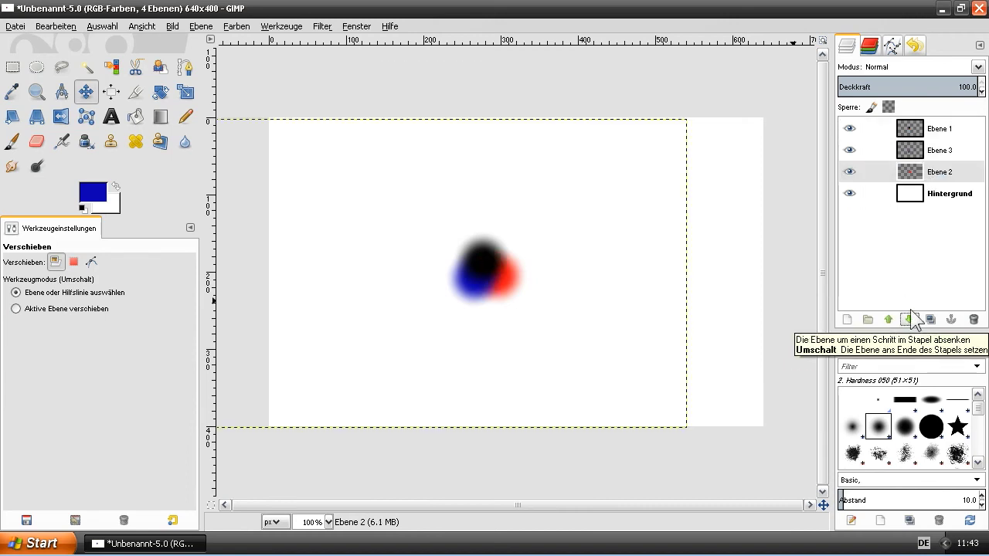
pyautogui.click(949, 131)
pyautogui.click(910, 318)
pyautogui.click(910, 318)
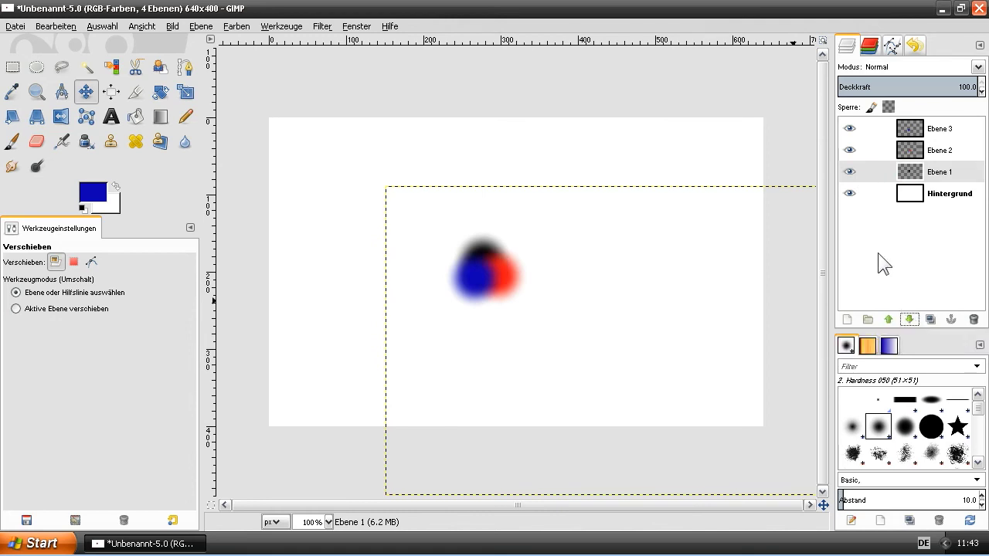
# Step: Spread the dots apart: red upper right, blue lower left, black upper left
pyautogui.moveTo(503, 272); pyautogui.dragTo(617, 279)
pyautogui.moveTo(488, 285); pyautogui.dragTo(417, 347)
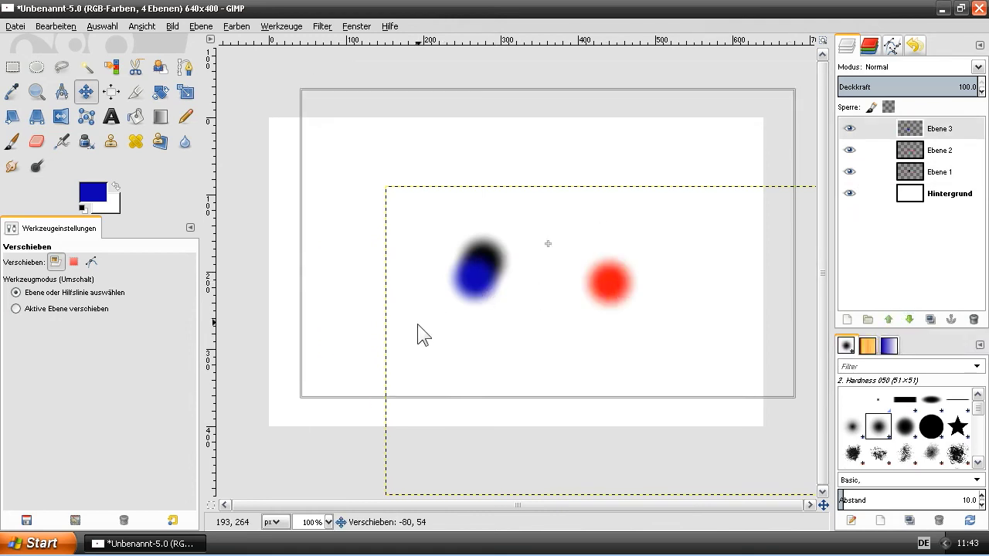
pyautogui.click(475, 252)
pyautogui.moveTo(479, 259); pyautogui.dragTo(382, 180)
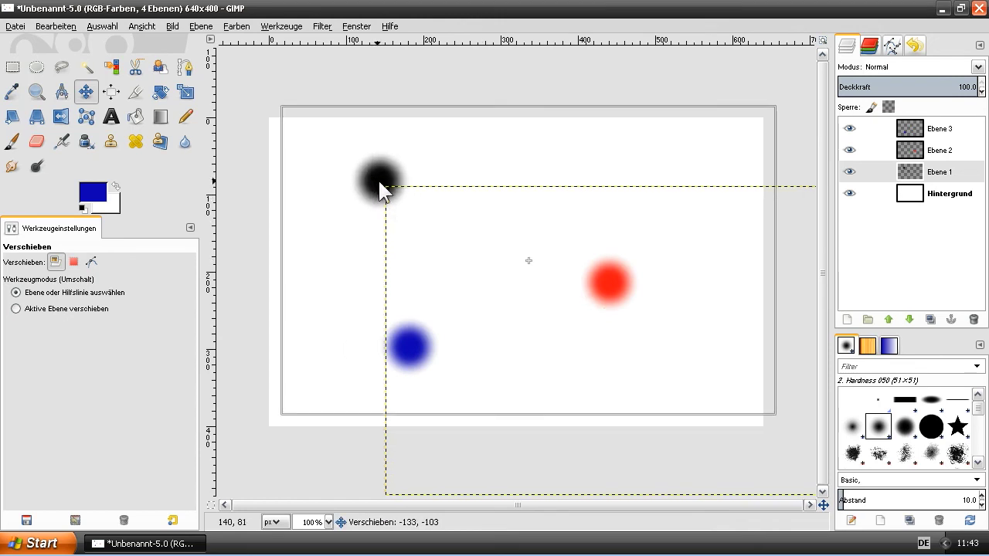
pyautogui.moveTo(602, 283); pyautogui.dragTo(584, 247)
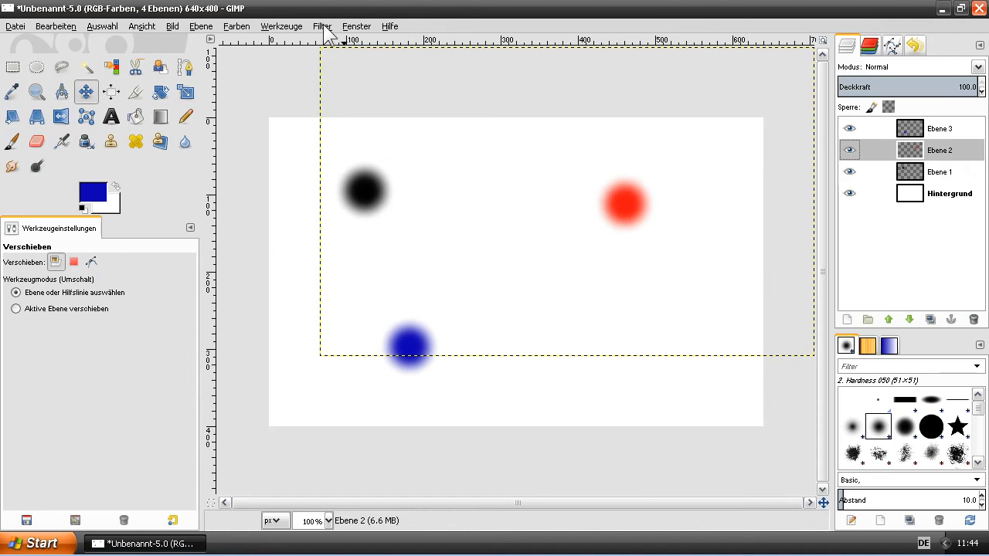
# Step: Apply Filter > Verzerren > Mosaik with hexagon tiles to the red dot on Ebene 2
pyautogui.click(322, 26)
pyautogui.moveTo(350, 139)
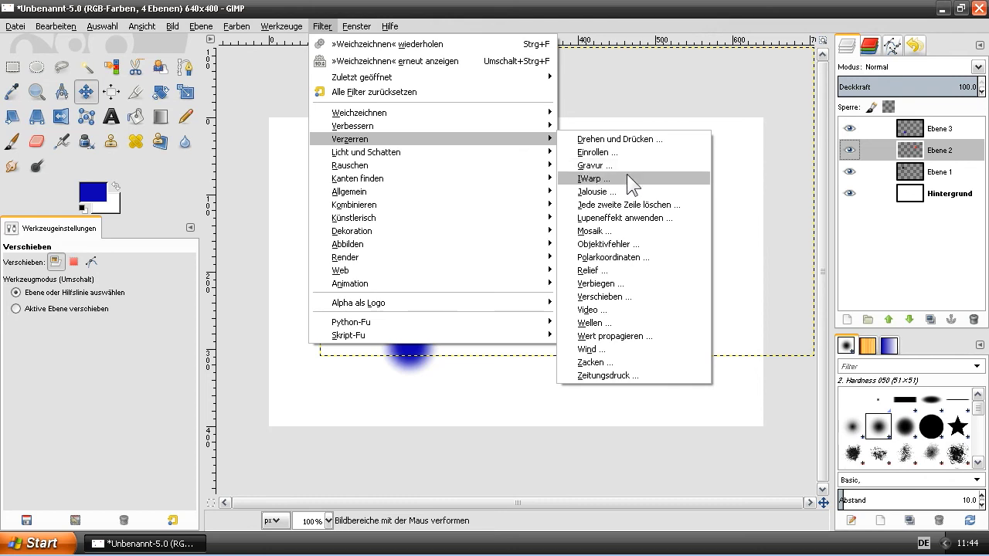
pyautogui.click(605, 232)
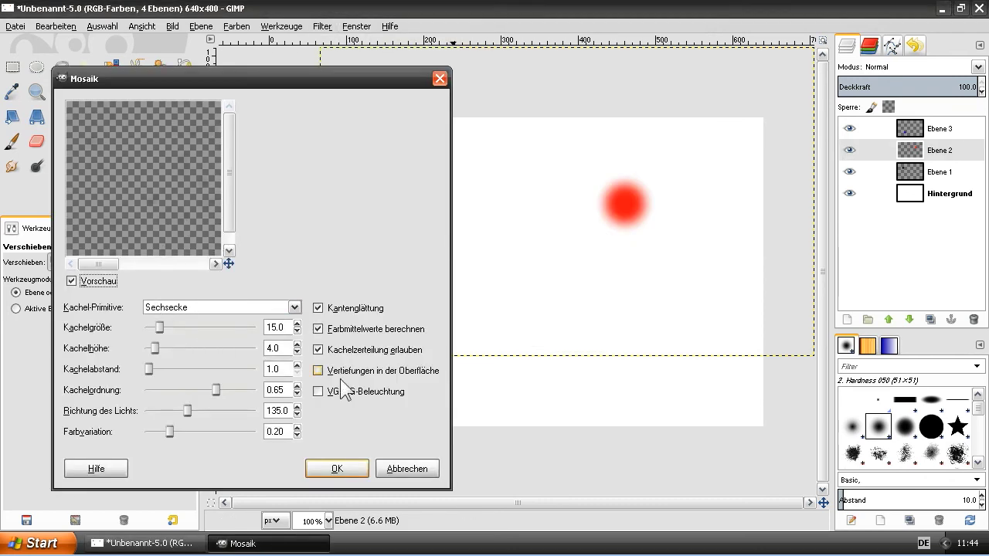
pyautogui.click(340, 470)
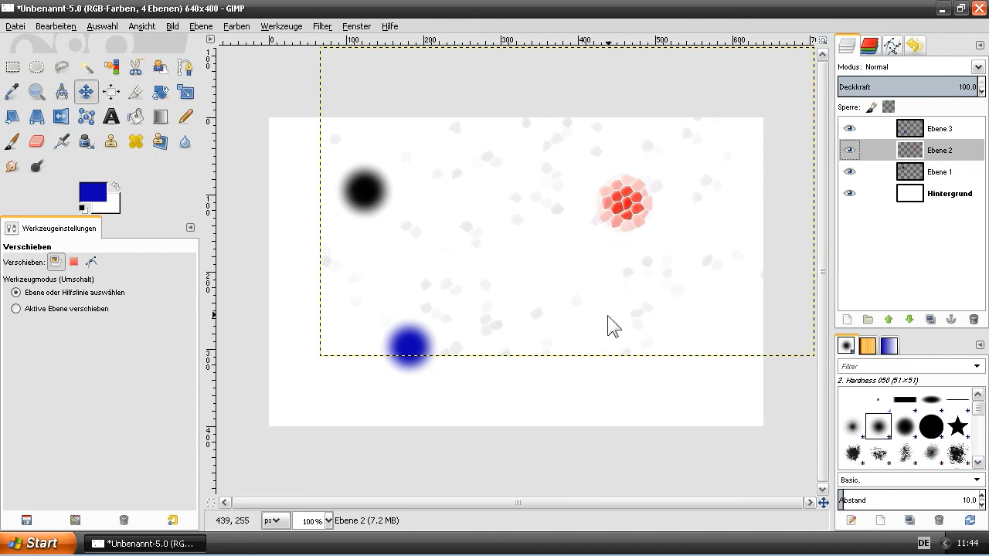
# Step: Move the black dot down-right, the blue dot up-right and the red dot left toward the centre
pyautogui.click(944, 179)
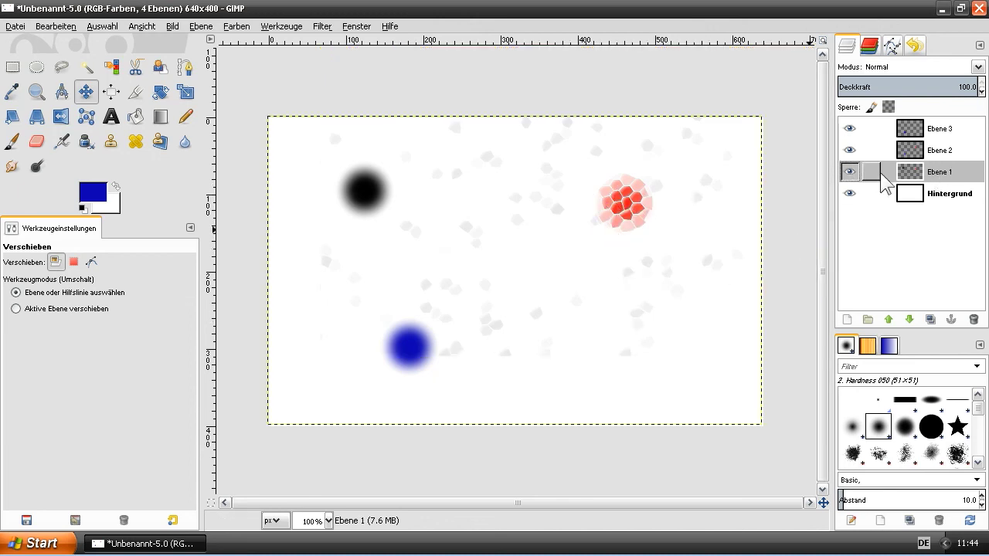
pyautogui.moveTo(372, 207); pyautogui.dragTo(452, 246)
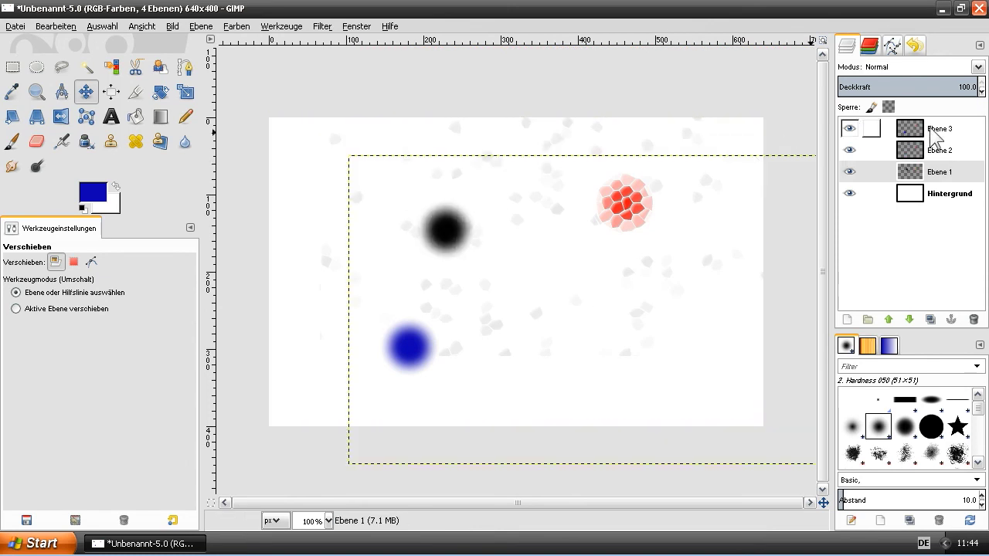
pyautogui.click(865, 131)
pyautogui.moveTo(421, 349); pyautogui.dragTo(564, 306)
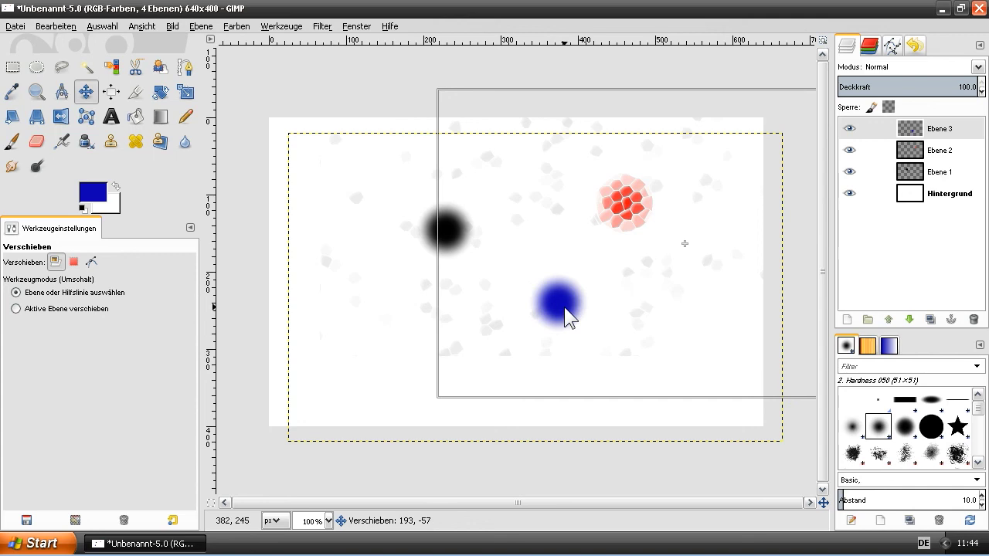
pyautogui.moveTo(624, 210)
pyautogui.mouseDown()
pyautogui.moveTo(603, 210)
pyautogui.moveTo(594, 227)
pyautogui.mouseUp()
pyautogui.click(530, 224)
# Step: Erase the faint grey mosaic specks on Ebene 2 with the Eraser, clearing the white background
pyautogui.click(37, 142)
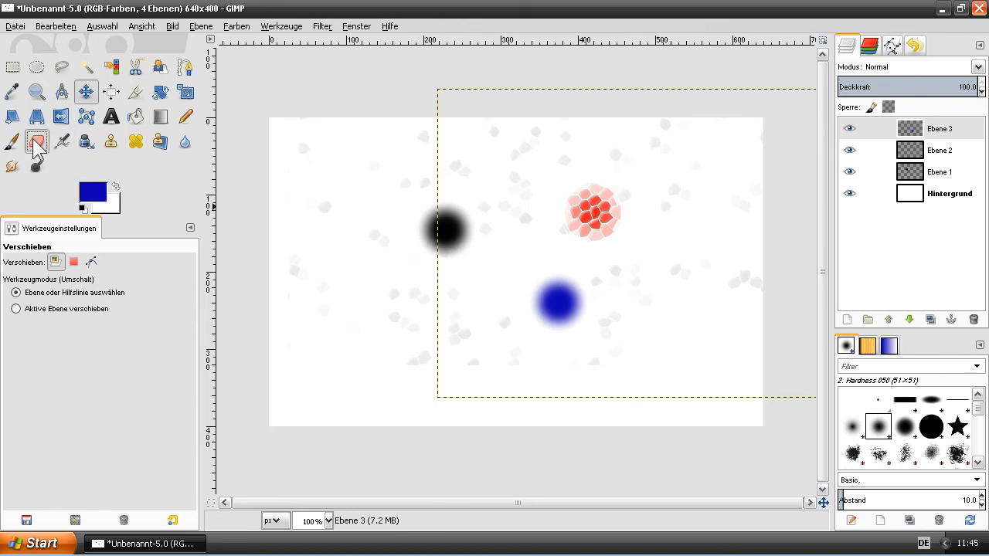
pyautogui.click(955, 152)
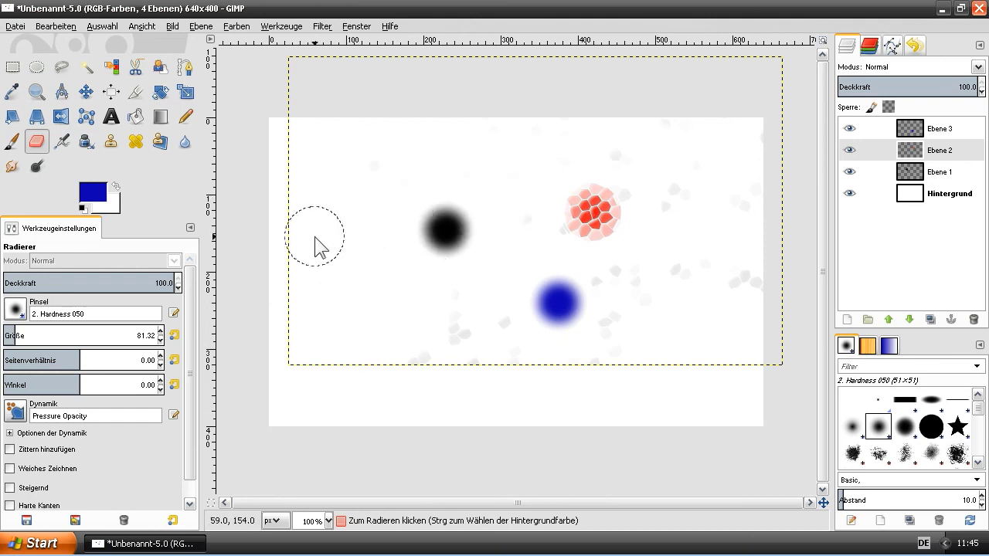
pyautogui.moveTo(394, 311)
pyautogui.mouseDown()
pyautogui.moveTo(691, 278)
pyautogui.moveTo(544, 143)
pyautogui.mouseUp()
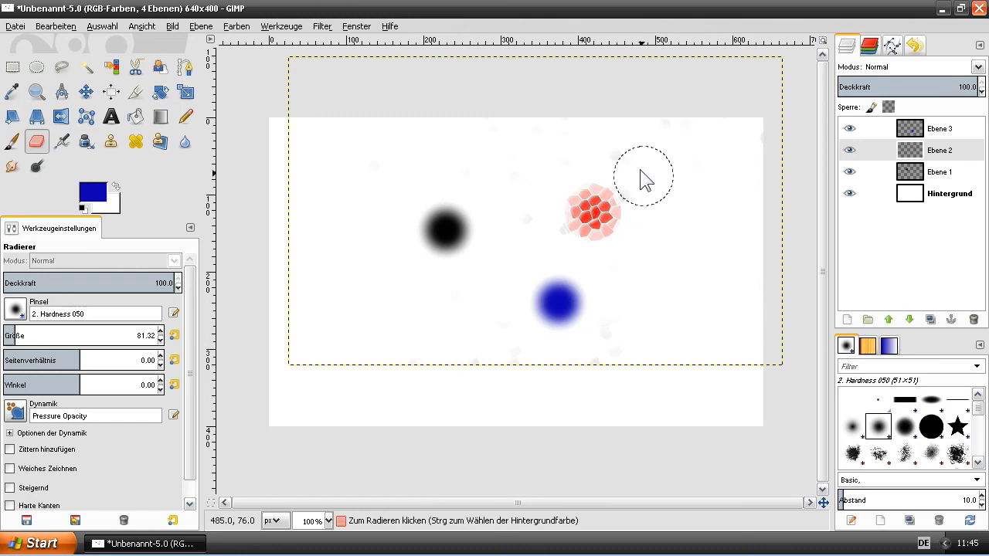